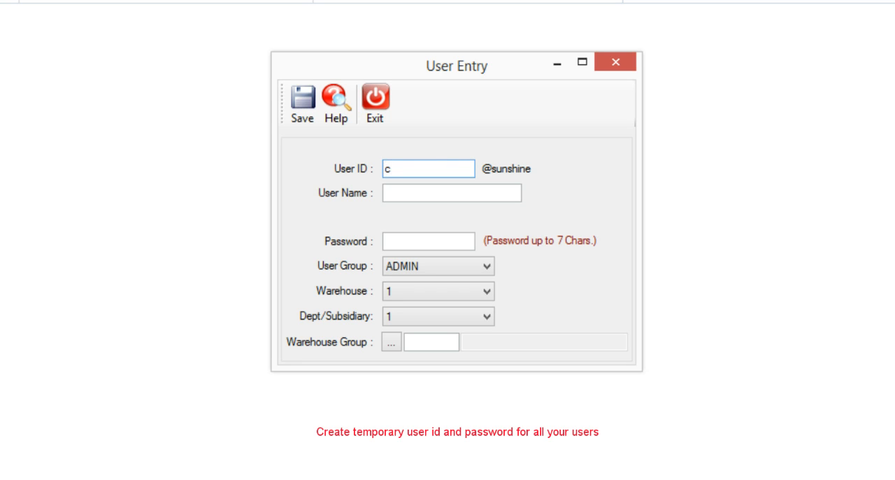
# Step: Enter user ID CC, the user's full name and a temporary password for the new user
pyautogui.press('BackSpace')
pyautogui.write('CC')
pyautogui.press('Tab')
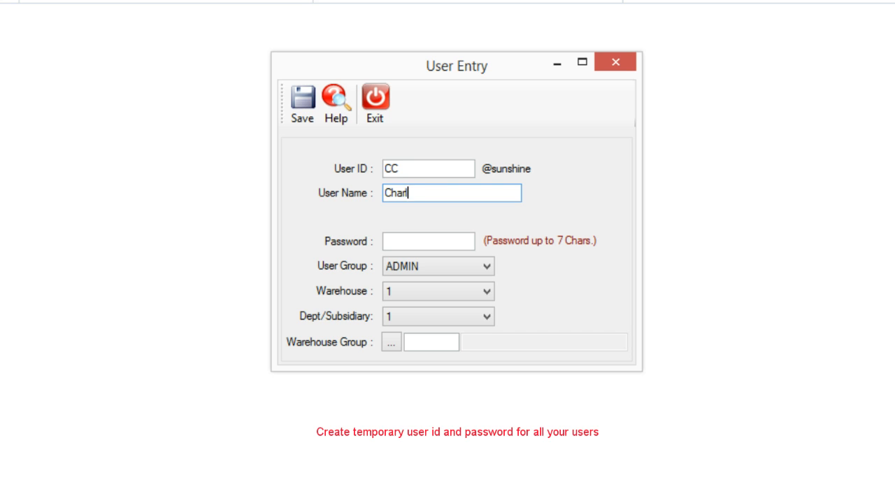
pyautogui.press('Tab')
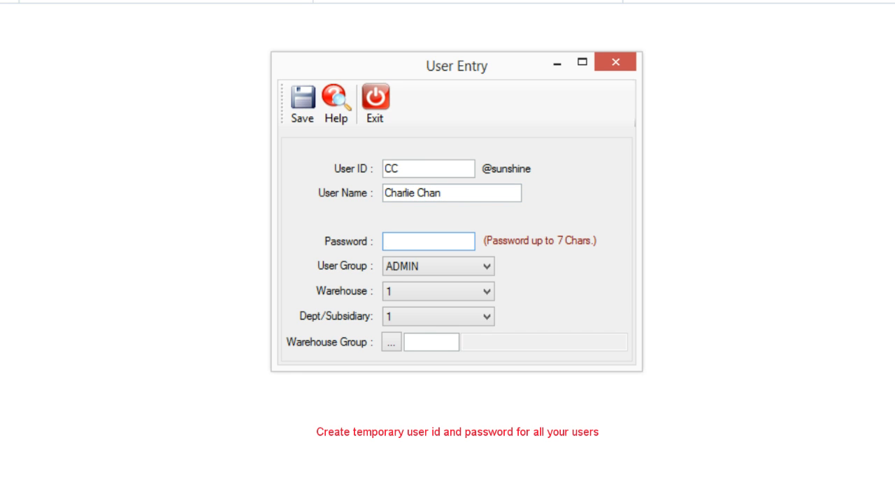
pyautogui.write('12')
pyautogui.press('Tab')
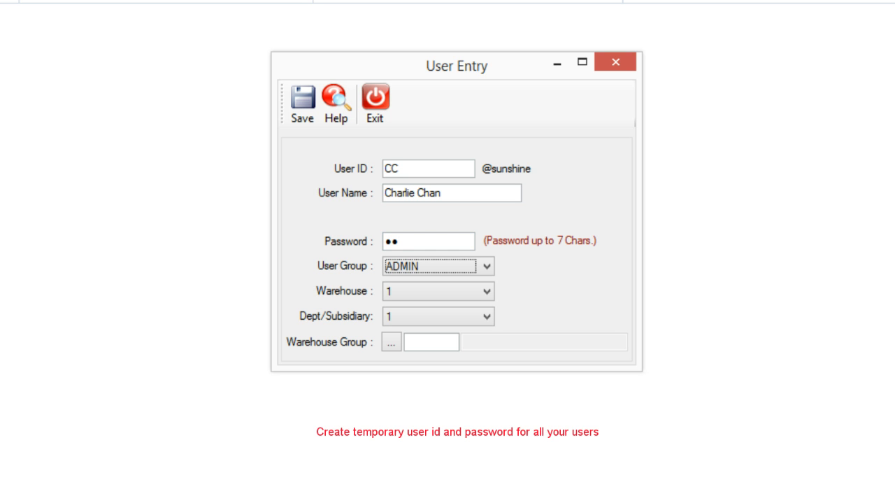
# Step: Assign user CC to the SALES group, keeping warehouse 1 and dept/subsidiary 1, and save the user
pyautogui.click(487, 268)
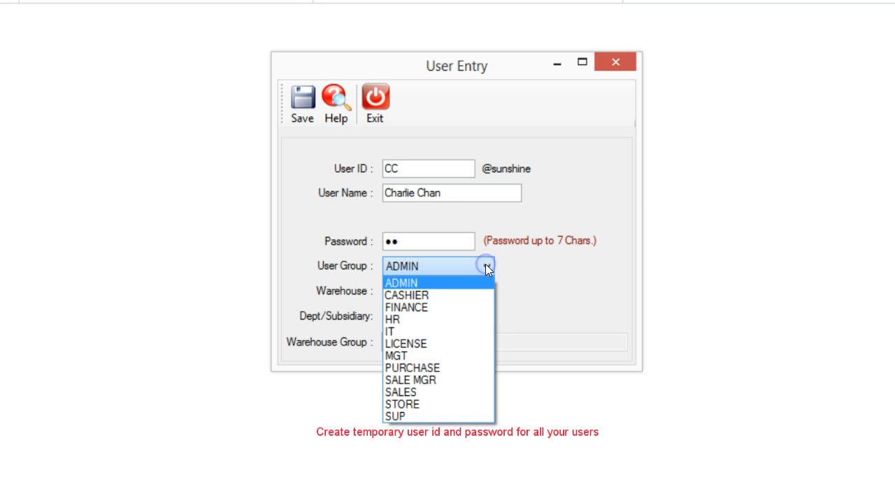
pyautogui.click(461, 392)
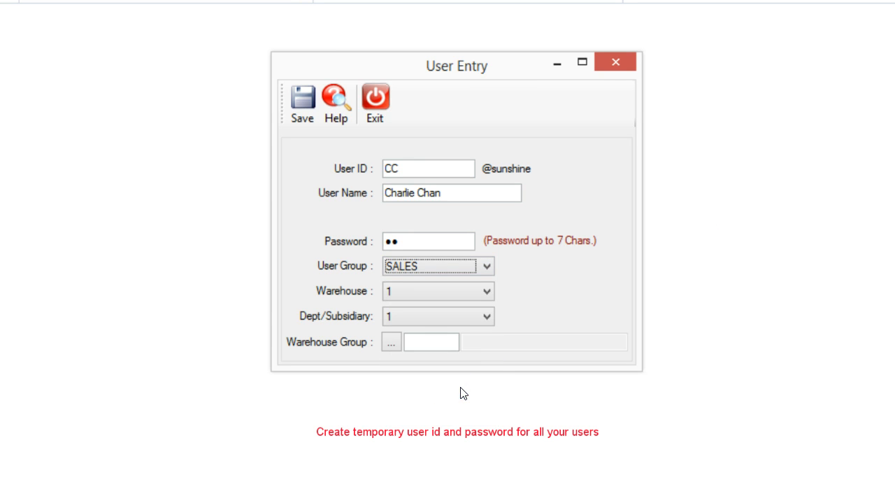
pyautogui.press('Tab')
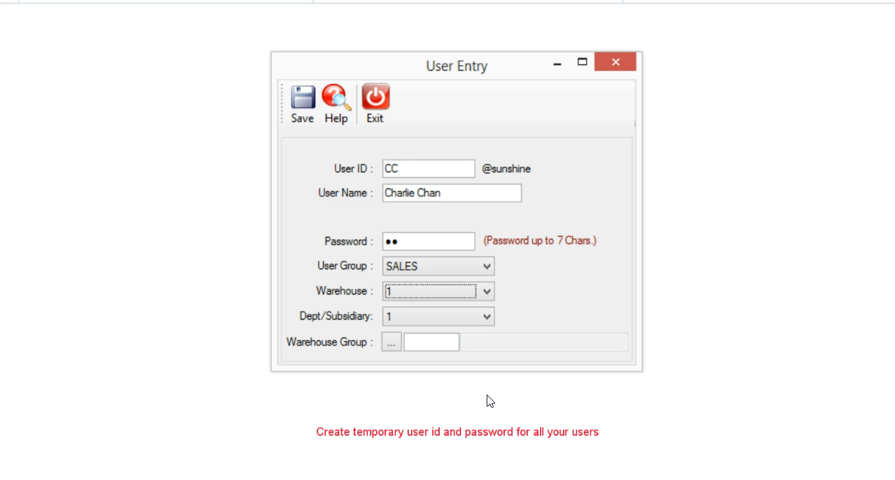
pyautogui.press('Tab')
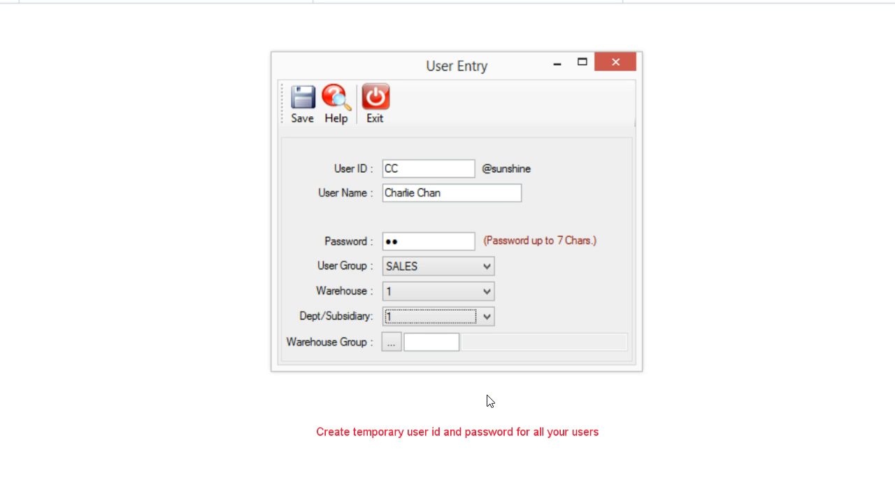
pyautogui.press('Tab')
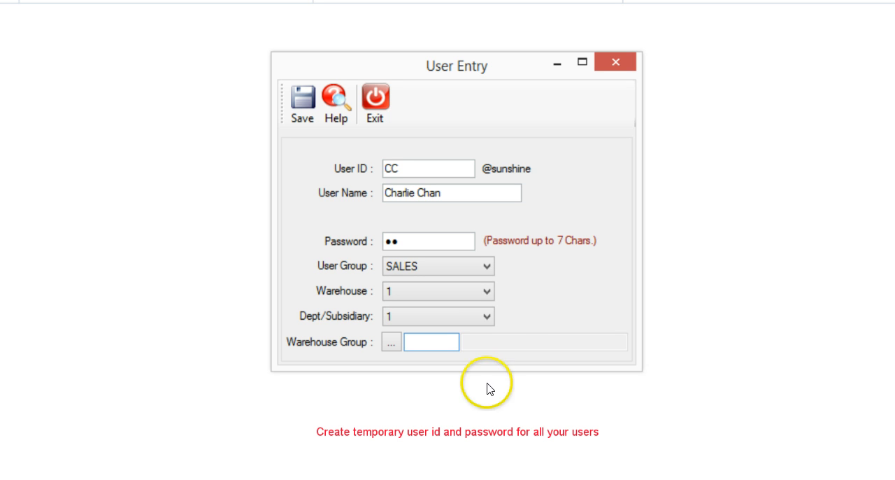
pyautogui.press('Tab')
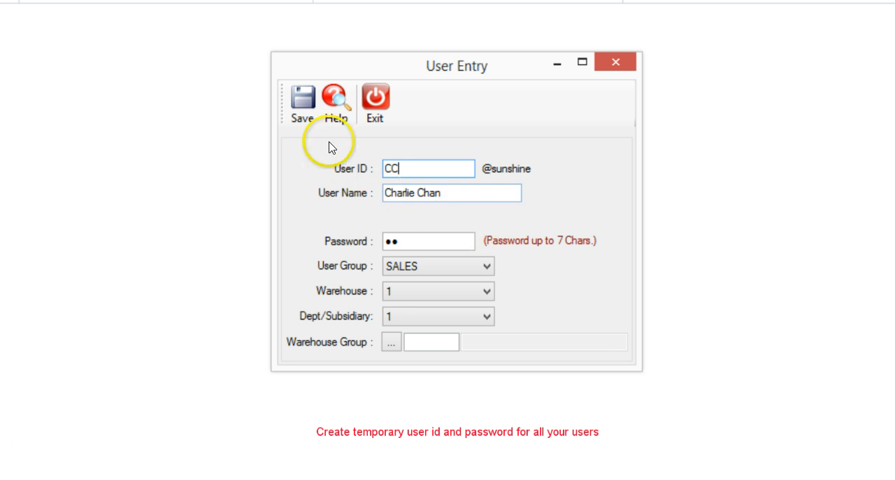
pyautogui.click(309, 112)
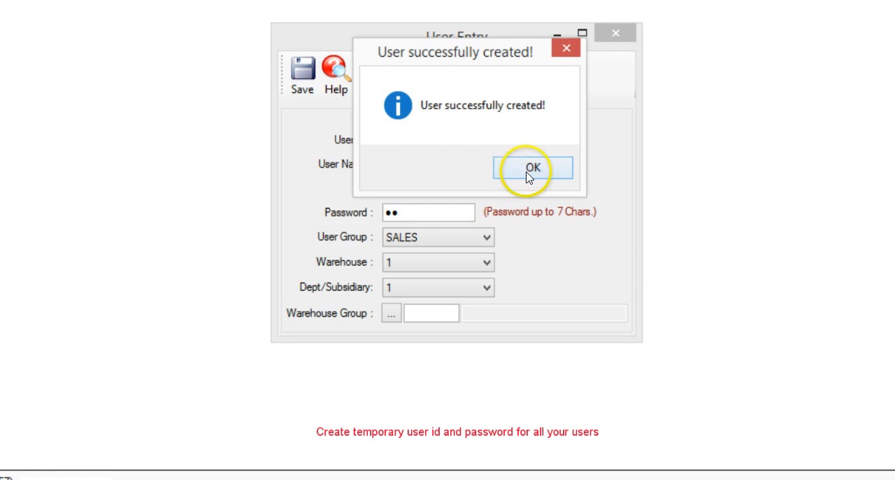
pyautogui.click(528, 198)
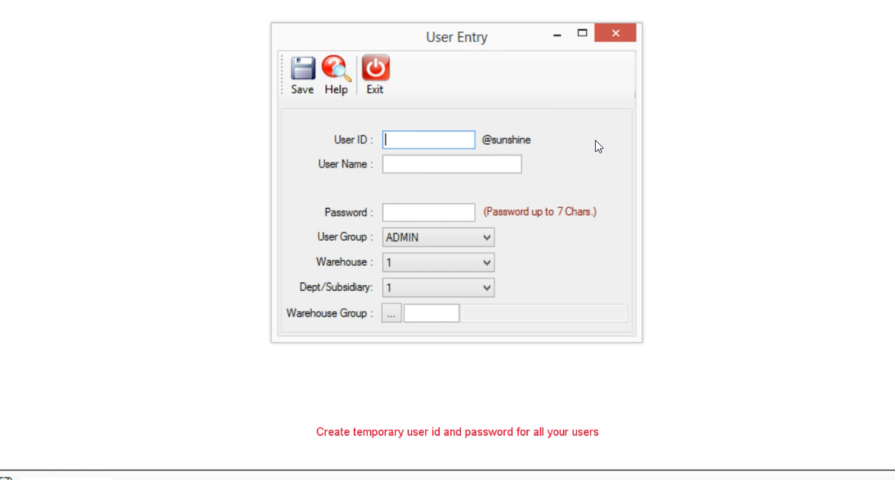
# Step: Enter user ID kk, the user's full name and a temporary password for the second user
pyautogui.write('kk')
pyautogui.press('Tab')
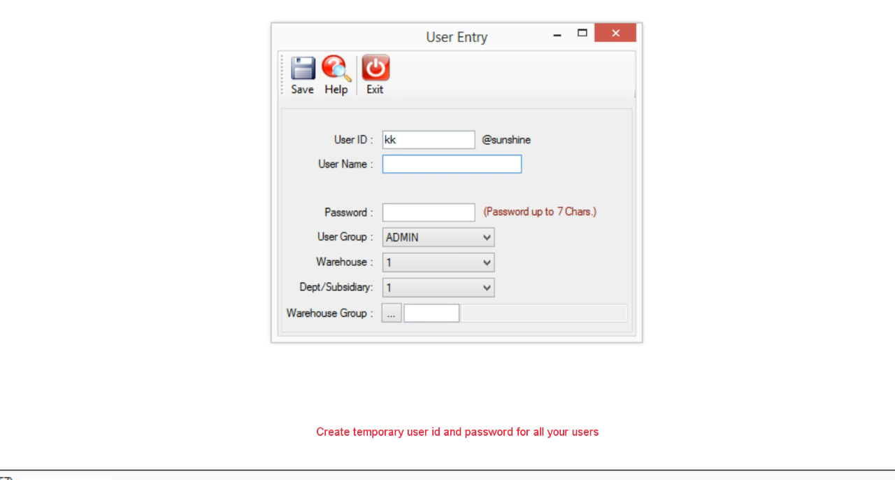
pyautogui.press('Tab')
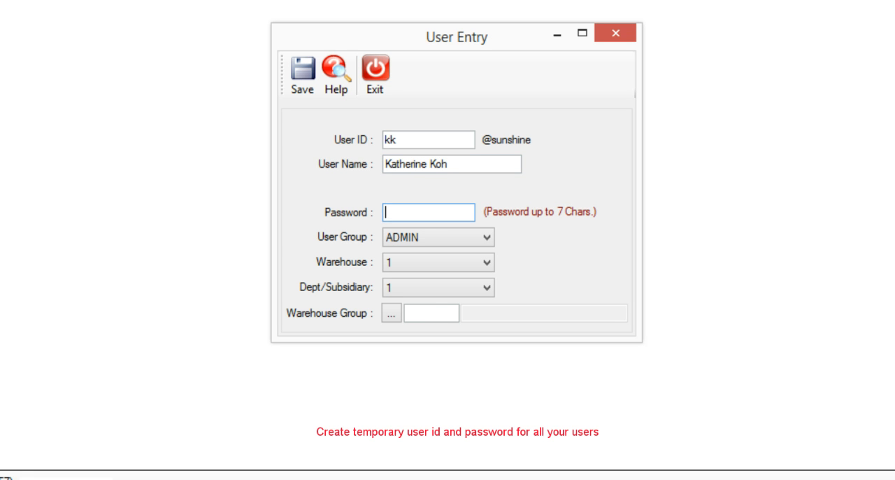
pyautogui.write('12')
pyautogui.press('Tab')
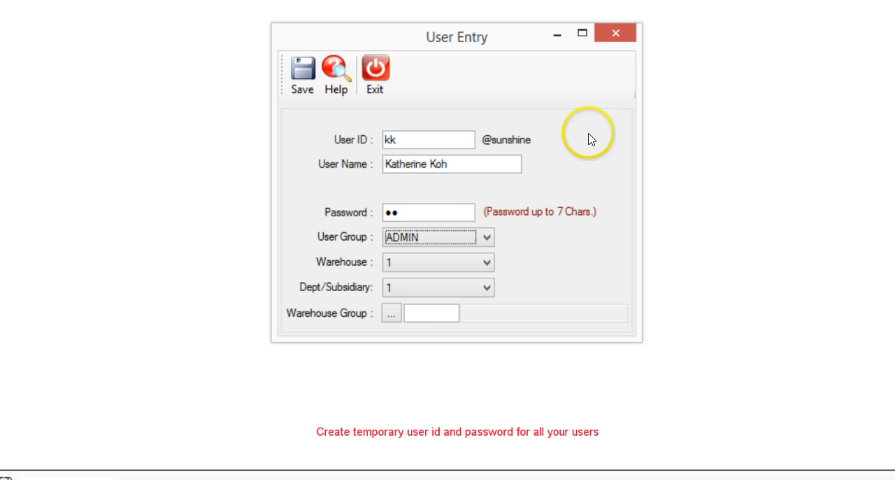
# Step: Keep user kk in the ADMIN group with warehouse 1 and dept/subsidiary 1, and save the user
pyautogui.click(486, 237)
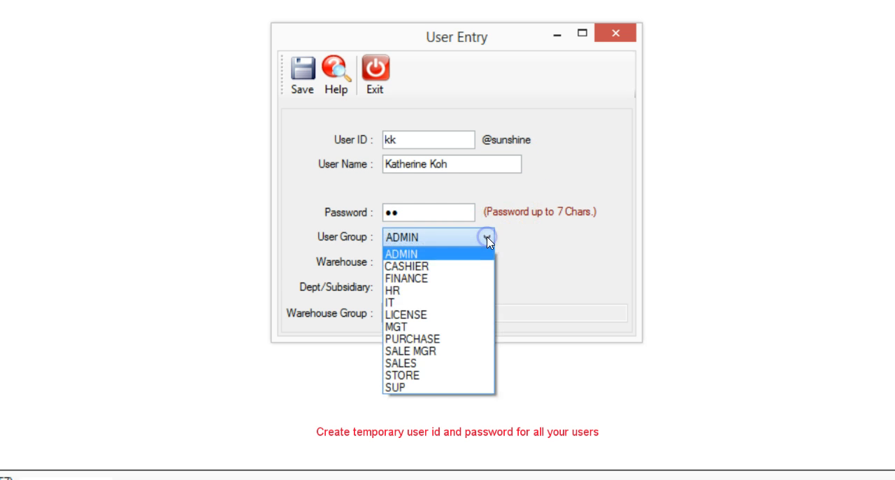
pyautogui.click(486, 238)
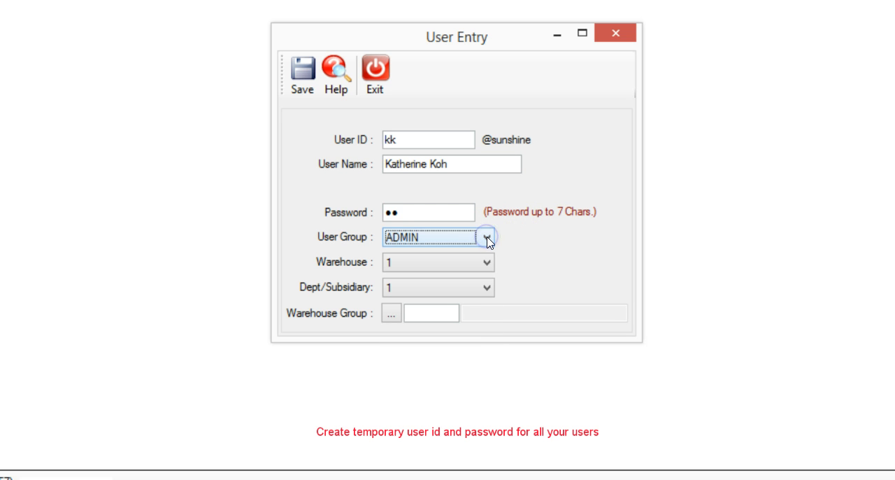
pyautogui.press('Tab')
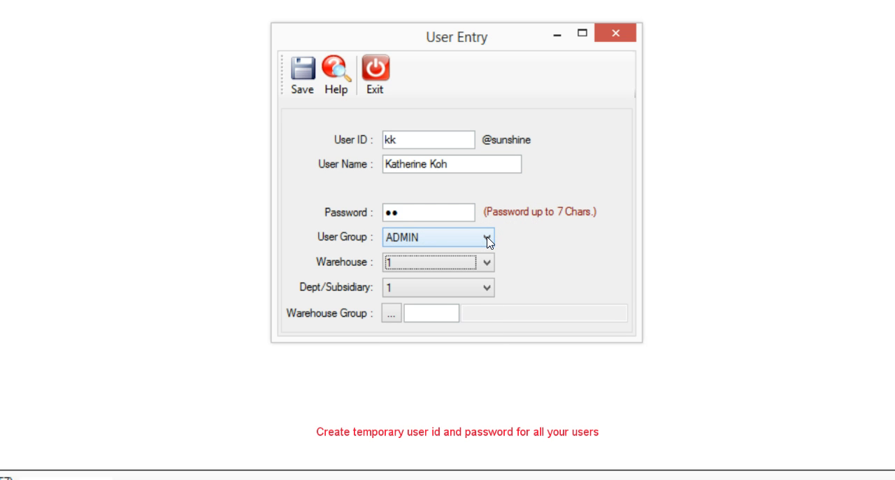
pyautogui.press('Tab')
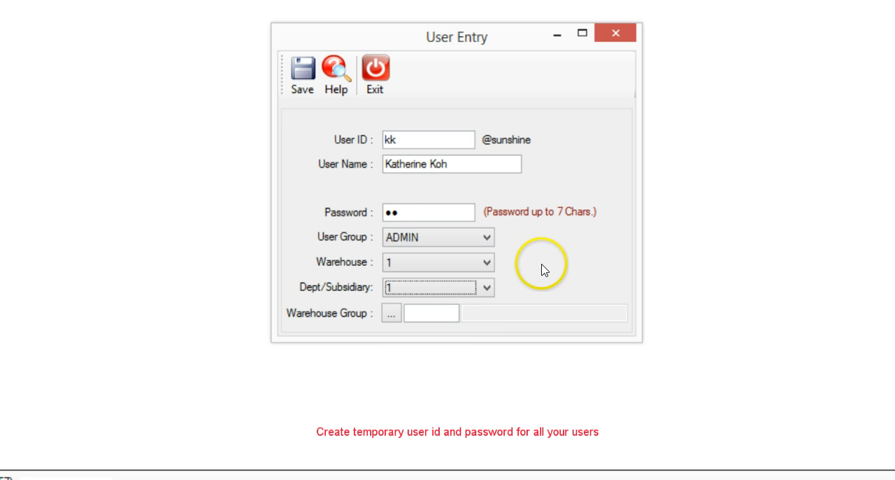
pyautogui.press('Tab')
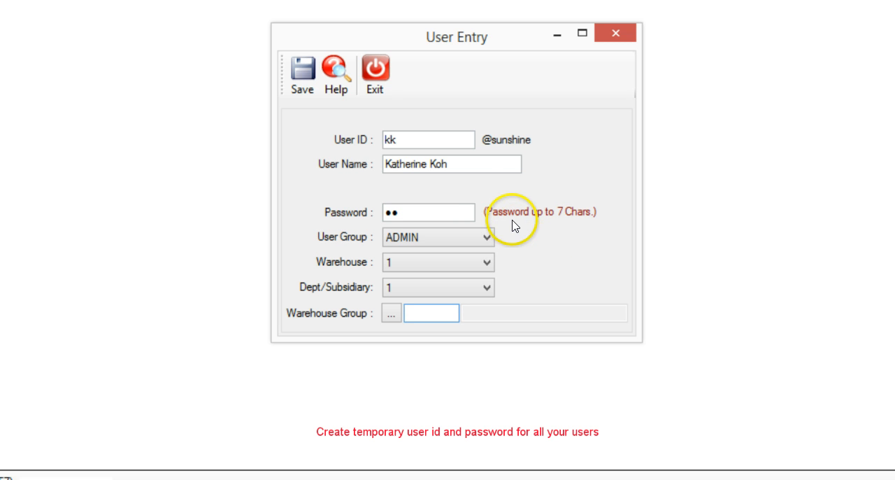
pyautogui.click(303, 78)
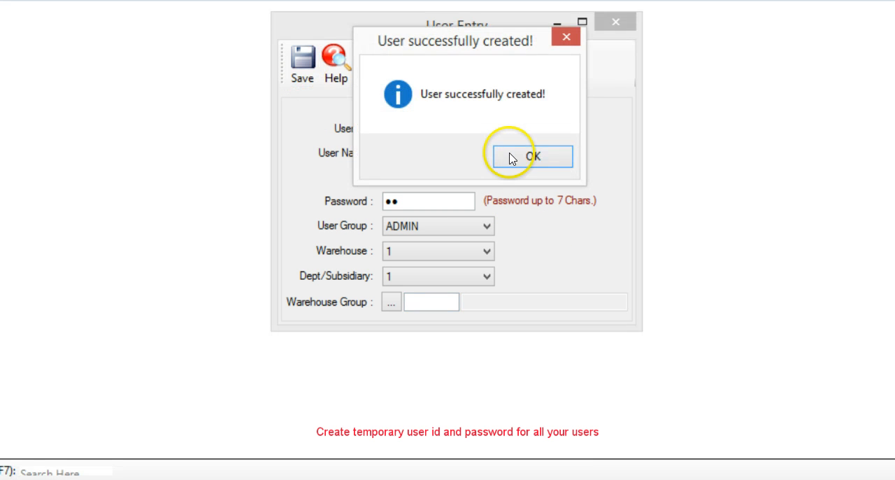
pyautogui.click(521, 157)
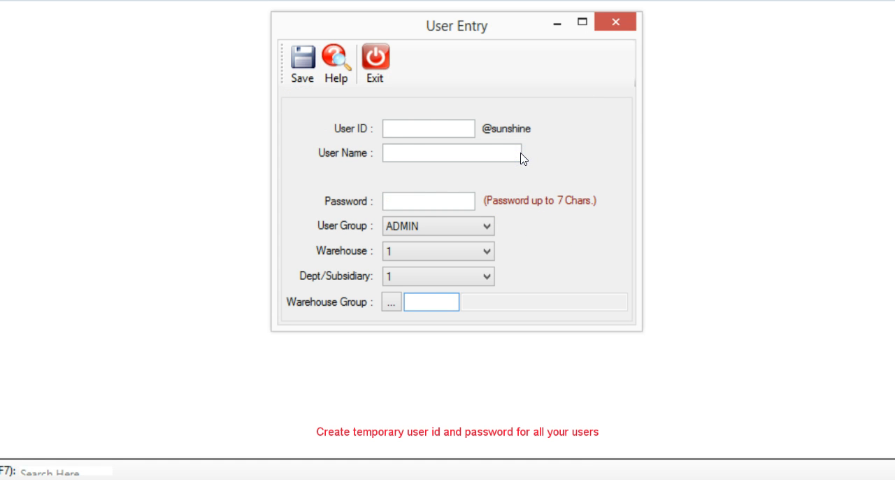
# Step: Enter user ID GL, the user's full name and a temporary password for the third user
pyautogui.click(411, 126)
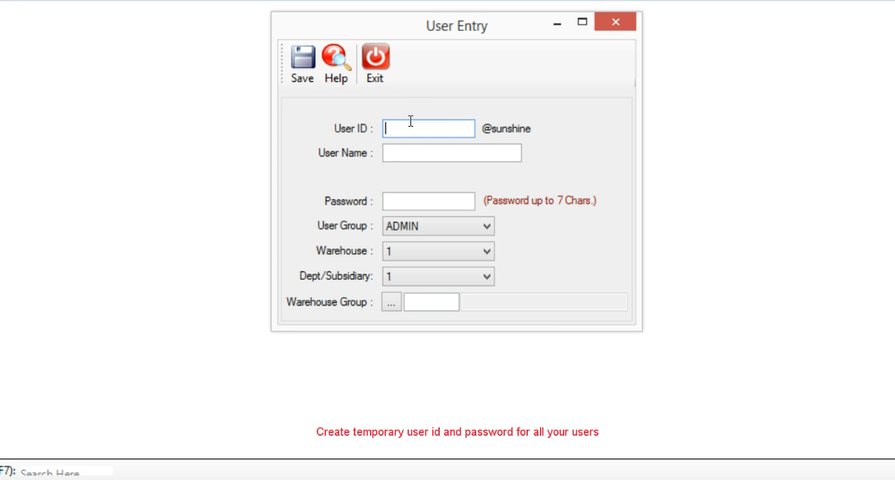
pyautogui.write('GL')
pyautogui.press('Tab')
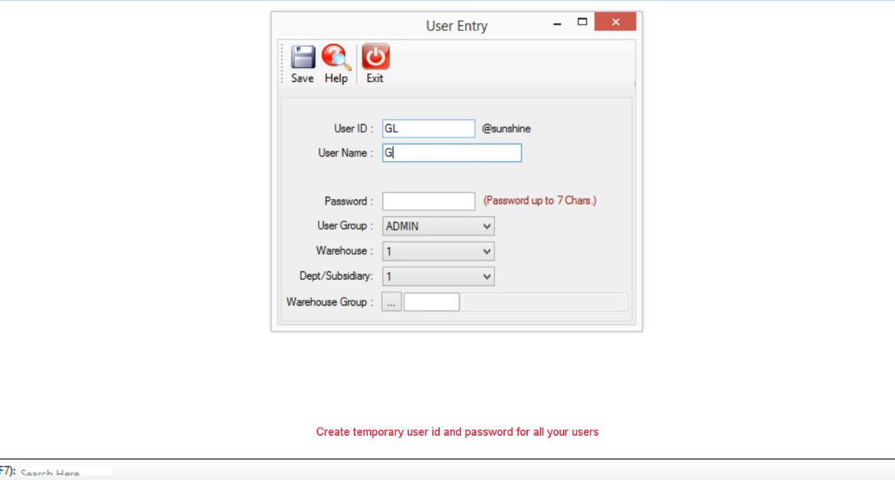
pyautogui.press('Tab')
pyautogui.write('•')
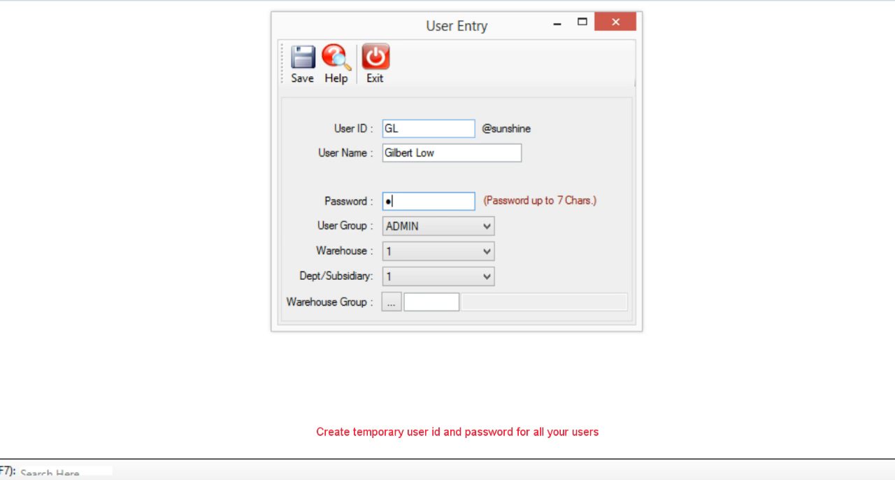
pyautogui.write('•')
pyautogui.press('Tab')
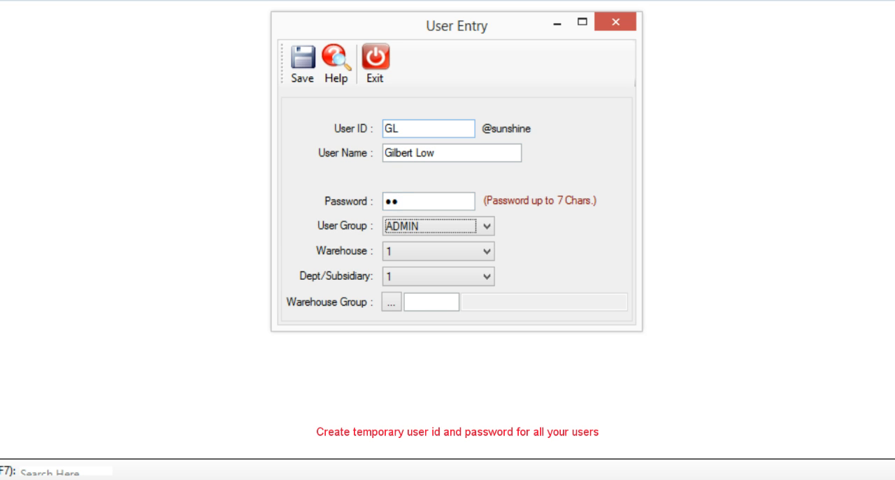
# Step: Assign user GL to the SALE MGR group, save the user and close the user entry form
pyautogui.click(486, 226)
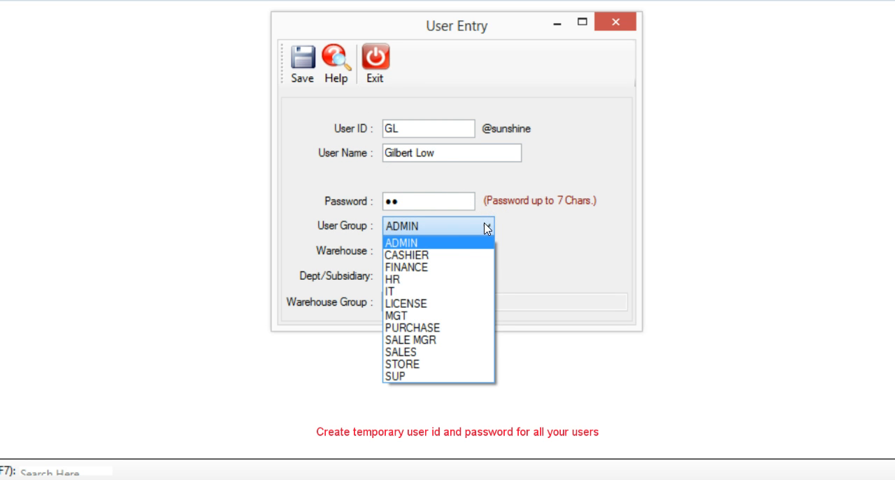
pyautogui.click(460, 346)
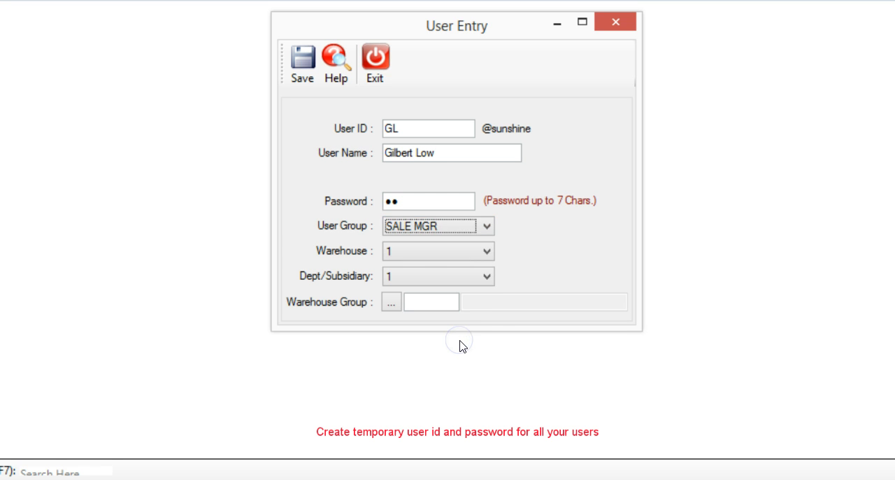
pyautogui.press('Tab')
pyautogui.press('Tab')
pyautogui.press('Tab')
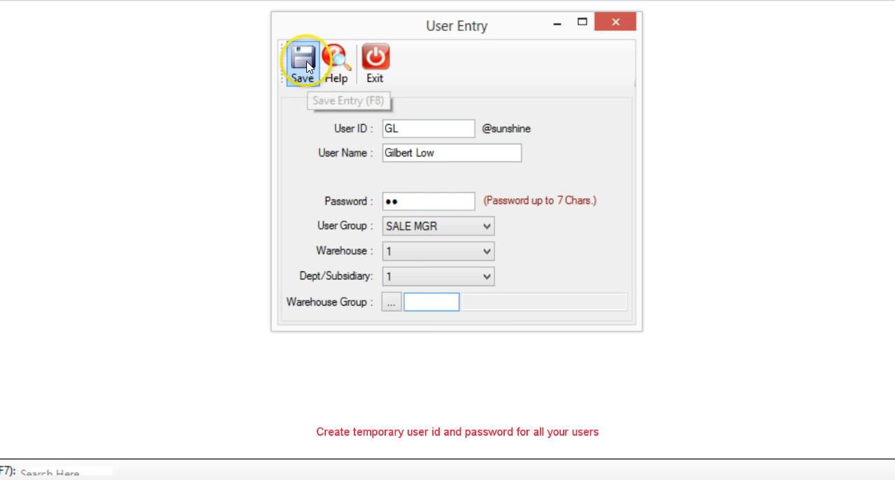
pyautogui.click(311, 79)
pyautogui.click(533, 158)
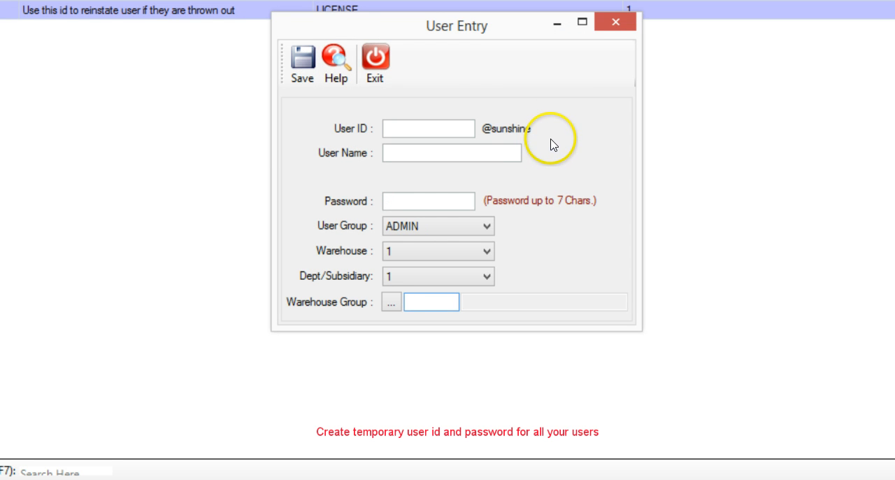
pyautogui.click(376, 65)
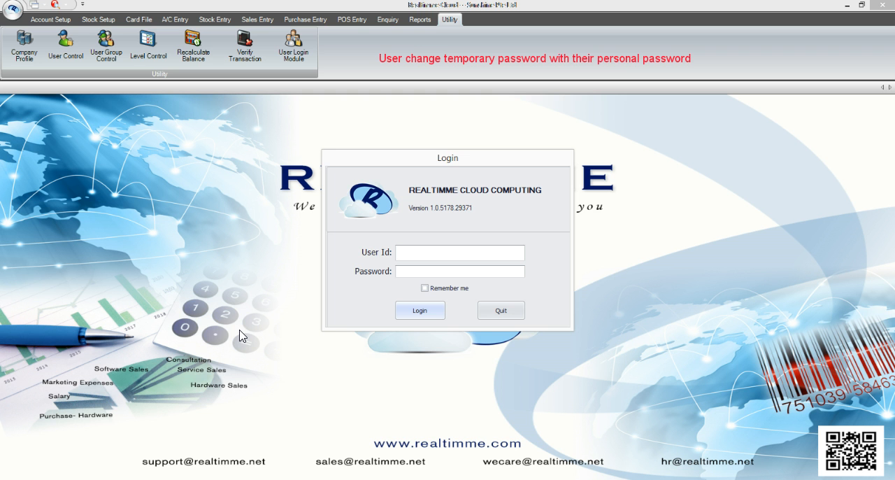
# Step: Log in with the kk user ID and its password, selecting the company Sunshine Pte Ltd
pyautogui.write('kk')
pyautogui.write('@')
pyautogui.write('sunshin')
pyautogui.write('e')
pyautogui.write('**')
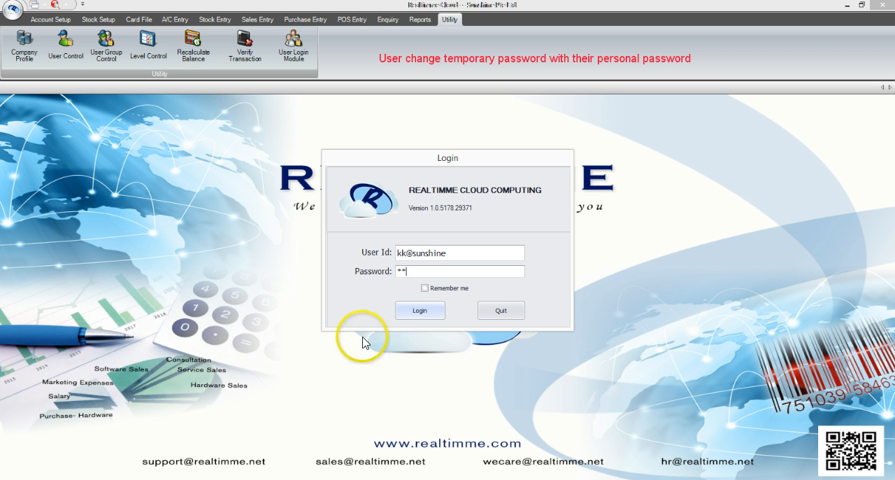
pyautogui.click(425, 313)
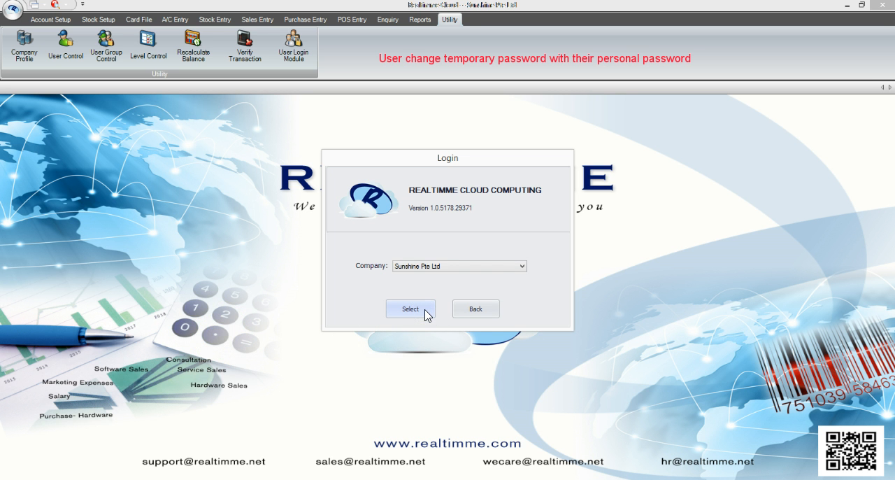
pyautogui.click(425, 311)
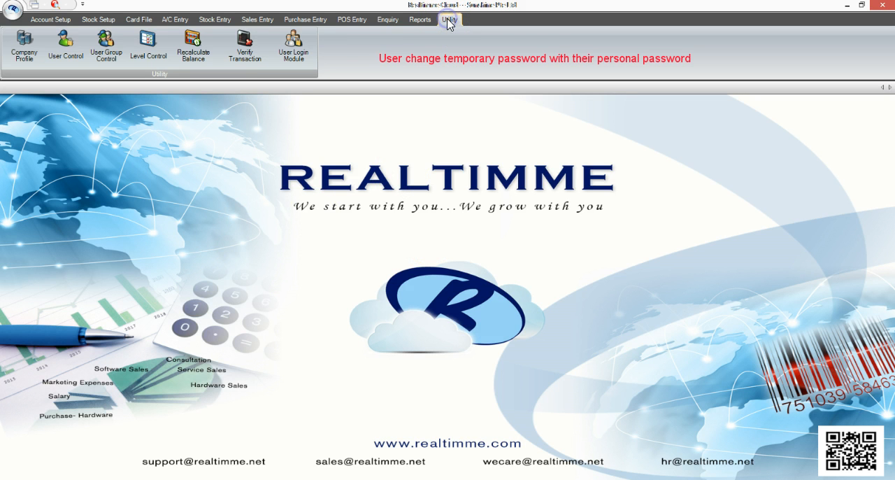
# Step: Try to open the User Control module as the logged-in user kk
pyautogui.click(77, 45)
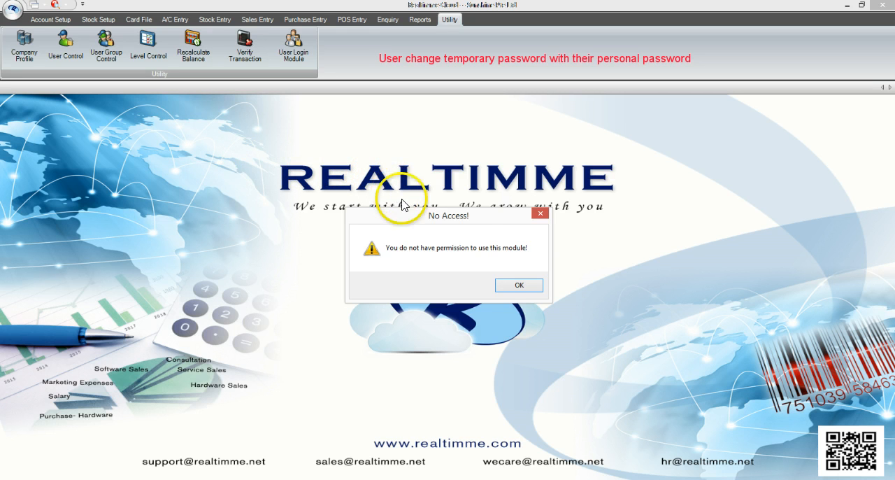
pyautogui.click(516, 286)
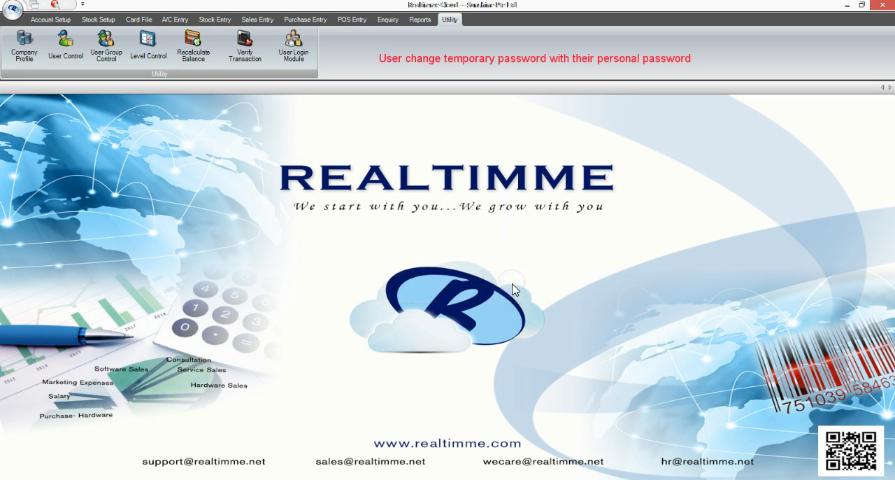
# Step: Change user kk's password by entering the old temporary password and a new personal password, and save the user entry
pyautogui.click(430, 242)
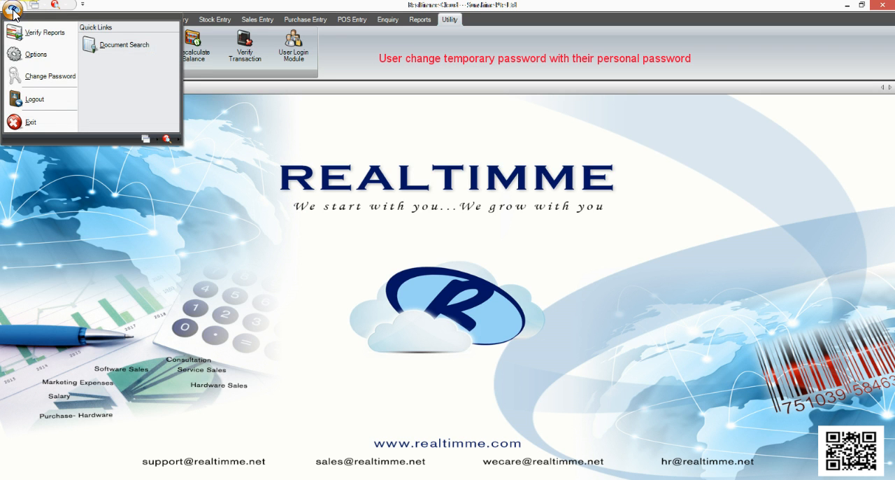
pyautogui.click(61, 78)
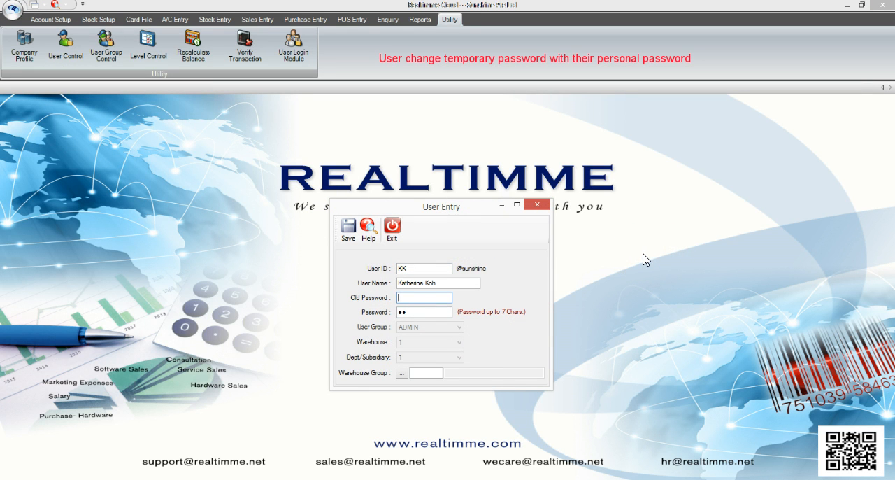
pyautogui.write('12')
pyautogui.press('Tab')
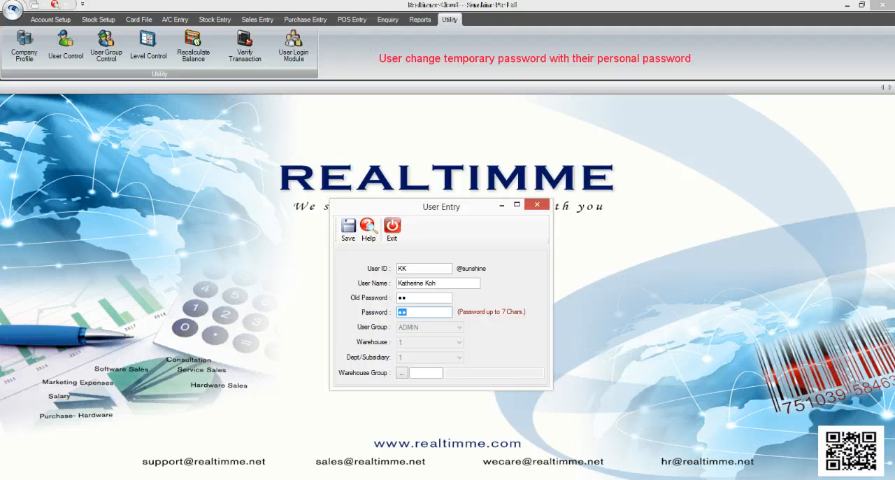
pyautogui.write('12345')
pyautogui.press('Tab')
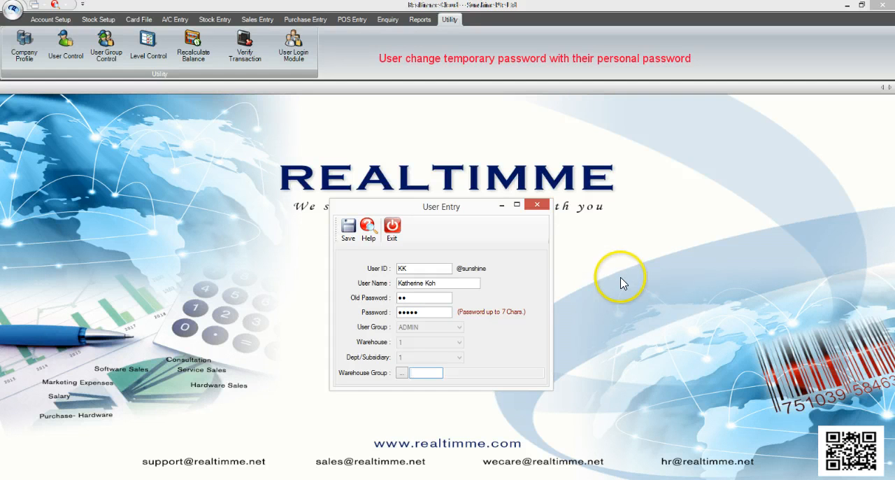
pyautogui.click(348, 231)
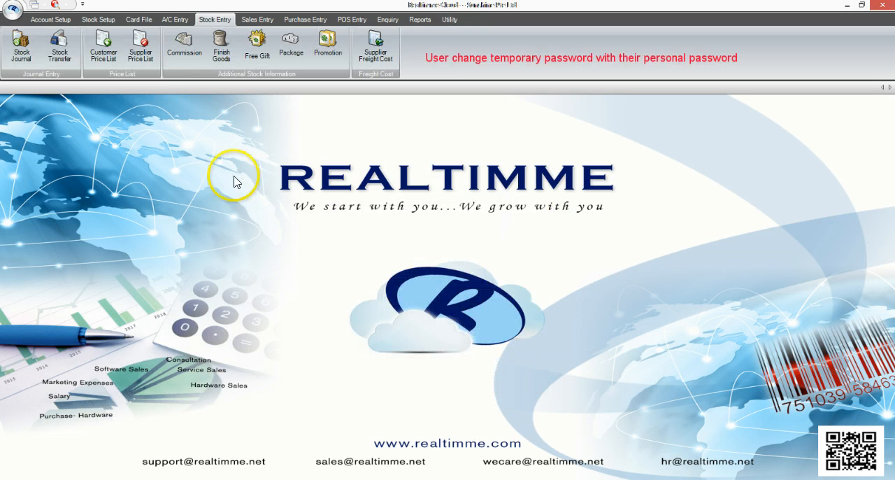
# Step: Log out of the current session and enter the kk user ID with its sunshine suffix for a new login
pyautogui.click(14, 12)
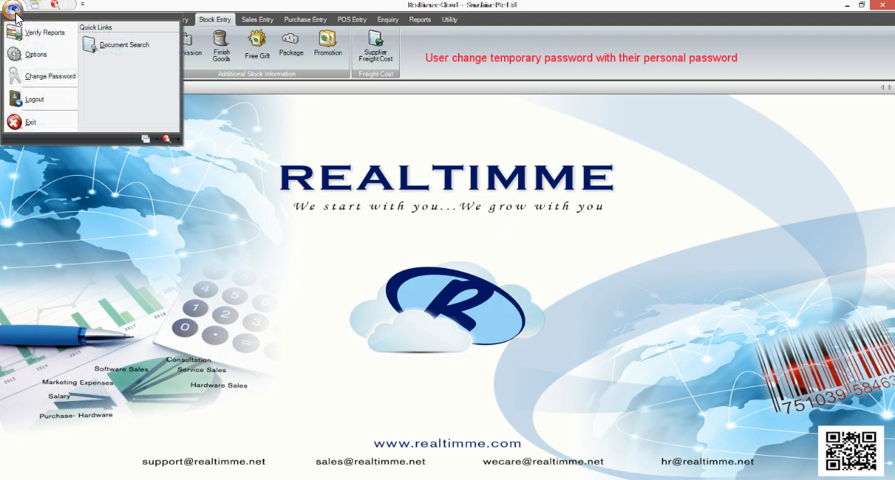
pyautogui.click(56, 103)
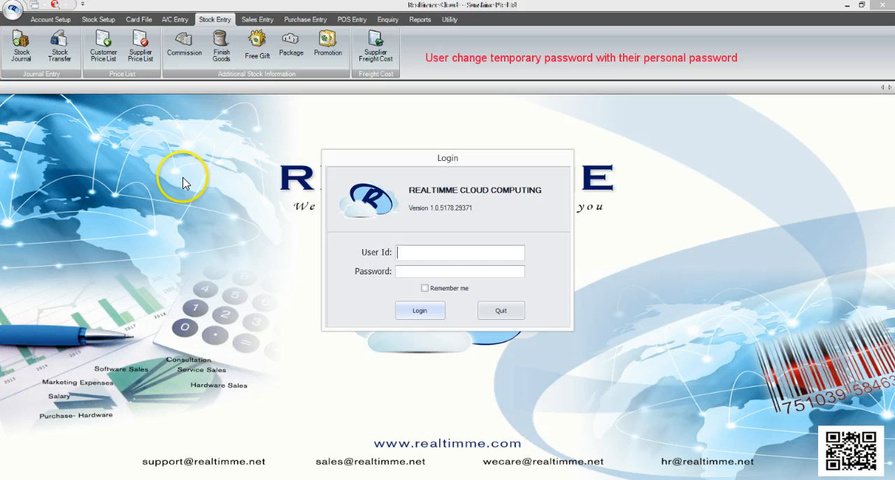
pyautogui.write('kk@sunshine')
pyautogui.press('Tab')
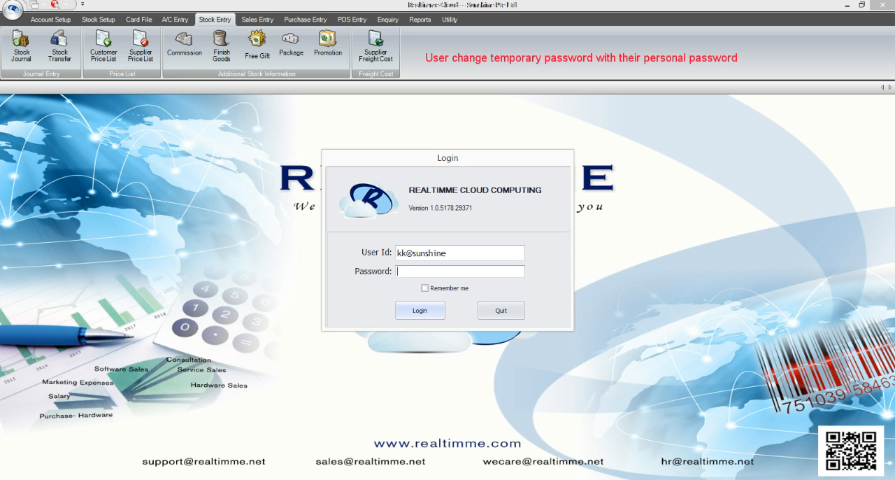
# Step: Try to log in as kk with the old temporary password
pyautogui.write('**')
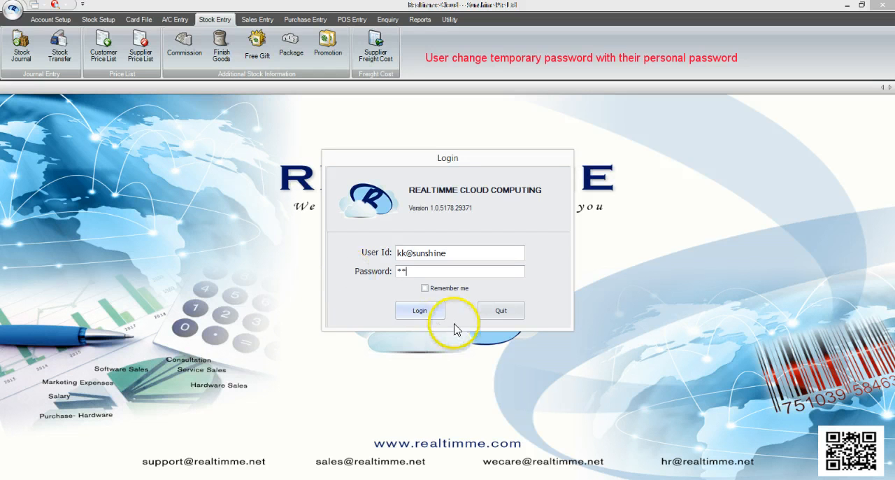
pyautogui.click(422, 312)
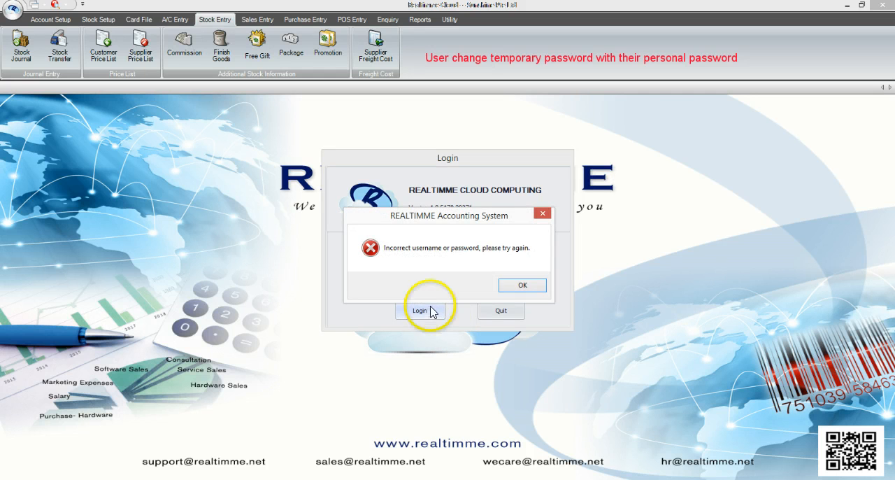
pyautogui.click(516, 284)
# Step: Log in as kk with the new personal password, selecting the company Sunshine Pte Ltd
pyautogui.moveTo(424, 270); pyautogui.dragTo(399, 272)
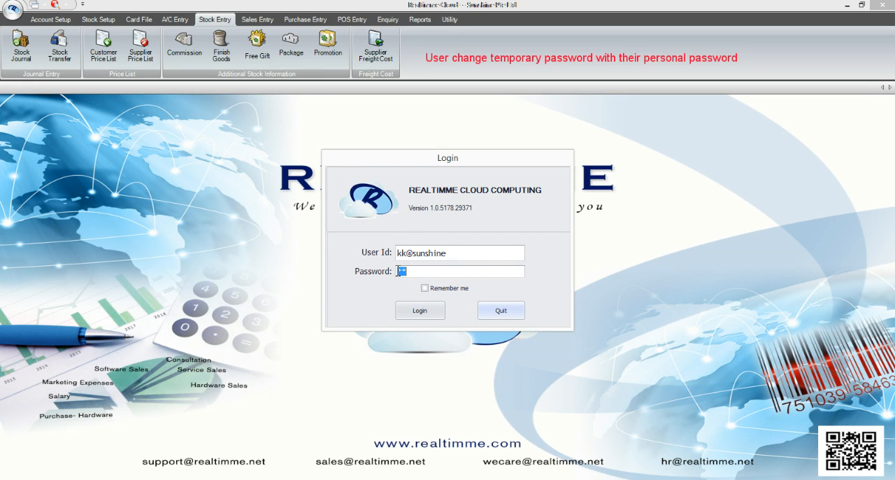
pyautogui.write('******')
pyautogui.click(425, 312)
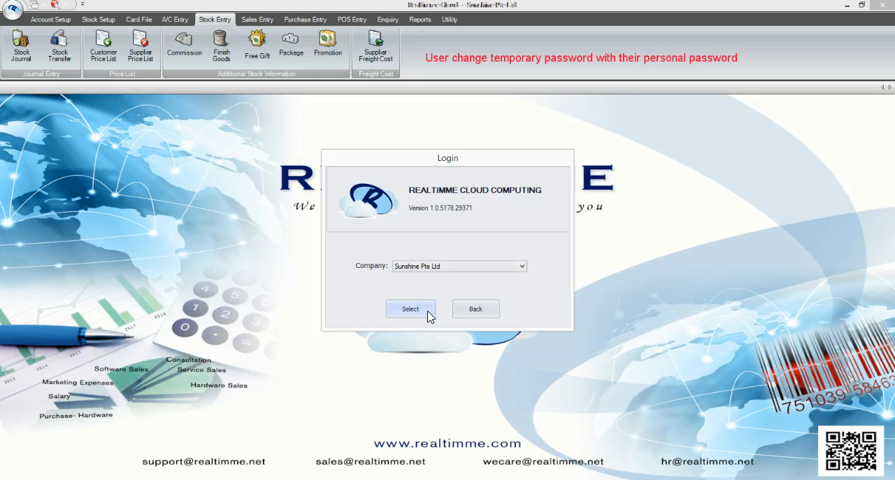
pyautogui.click(429, 316)
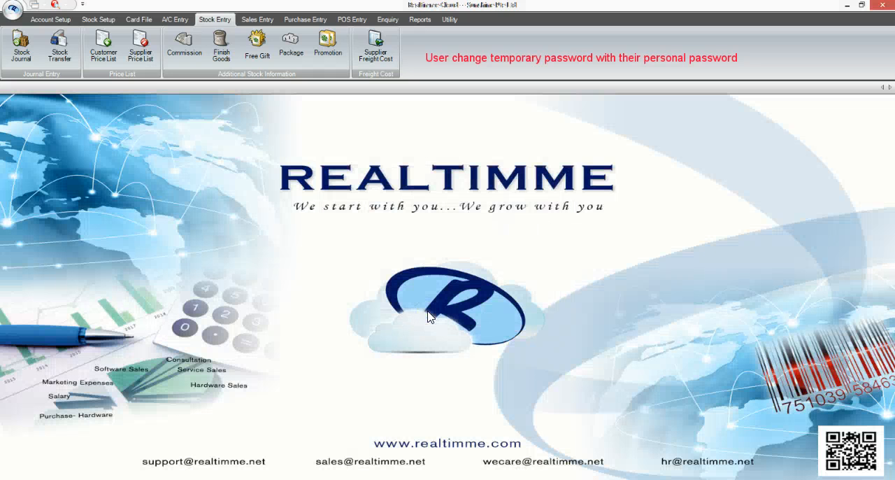